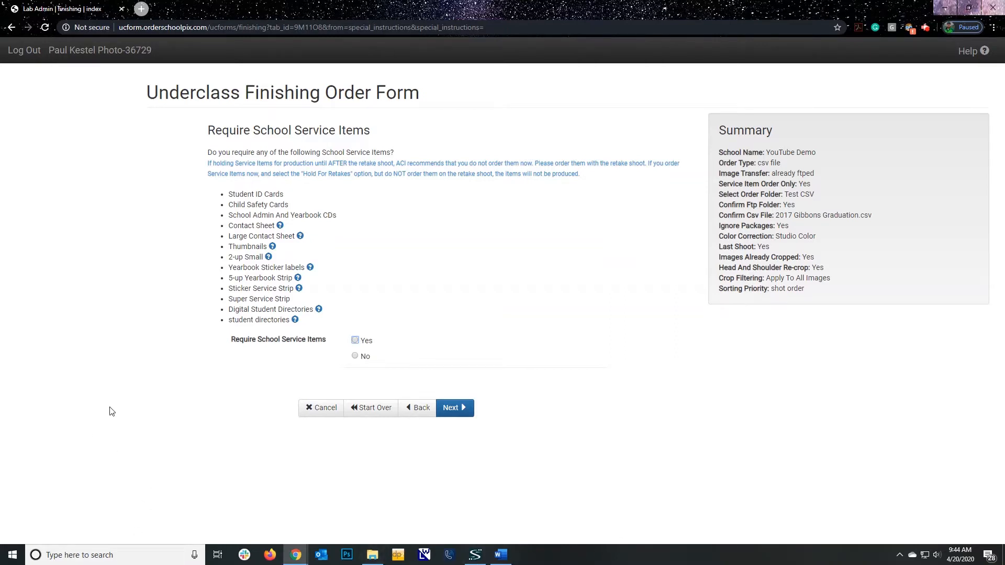
Decline the school service items and choose Yes for ordering classroom composites
{"action": "left_click", "coordinate": [356, 358]}
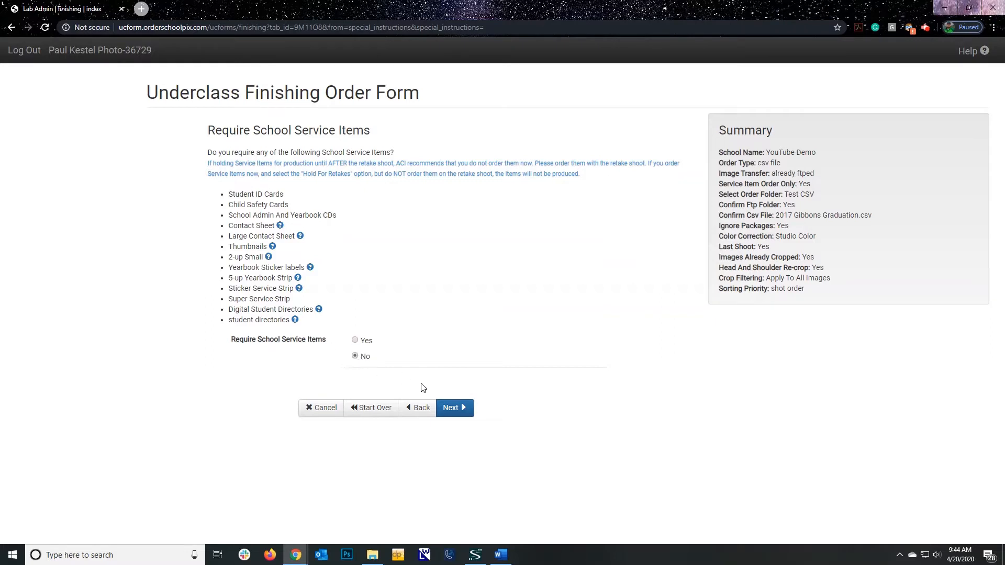
{"action": "left_click", "coordinate": [456, 409]}
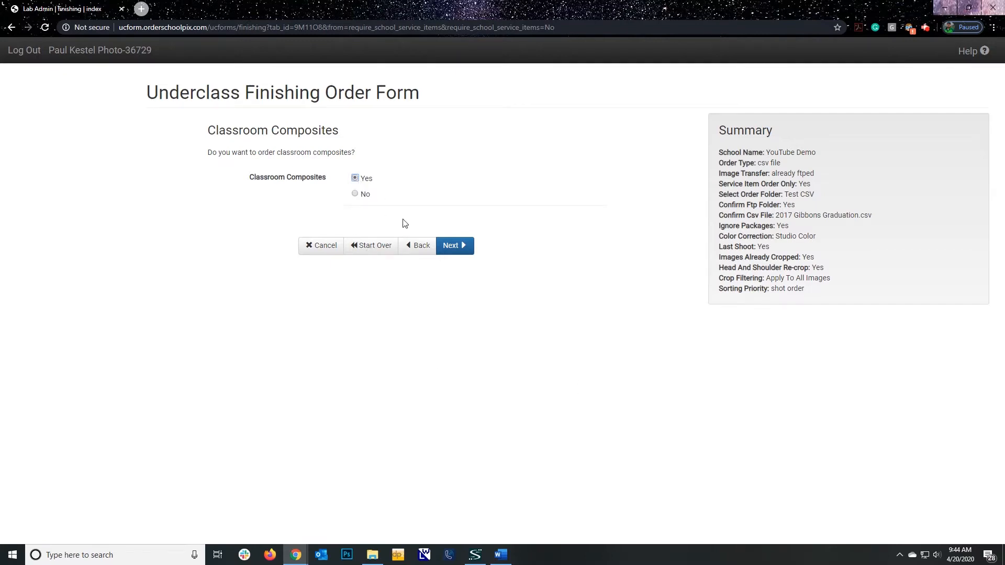
{"action": "left_click", "coordinate": [455, 246]}
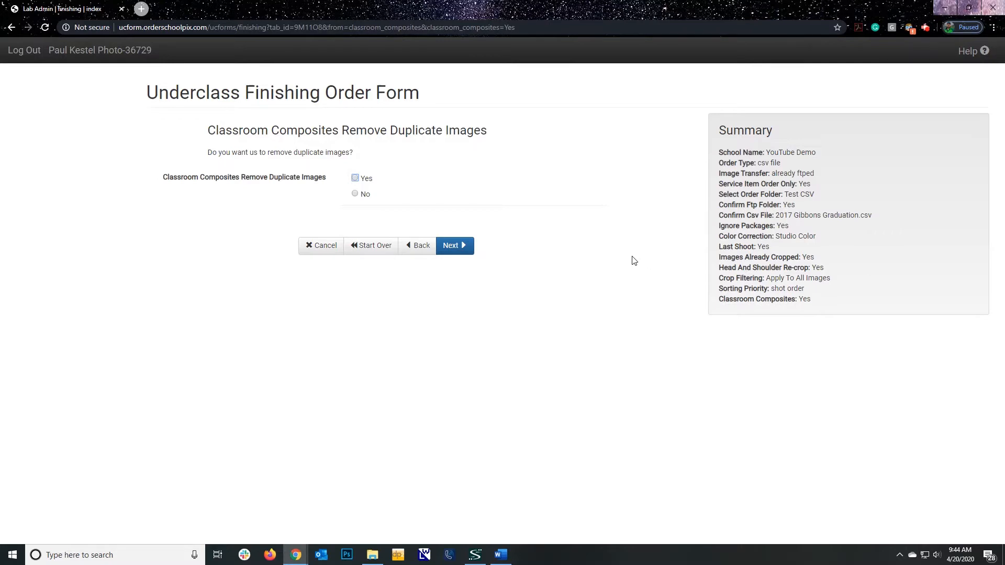
Request removal of duplicate images from the classroom composites and leave out the staff composite
{"action": "left_click", "coordinate": [355, 178]}
{"action": "left_click", "coordinate": [454, 247]}
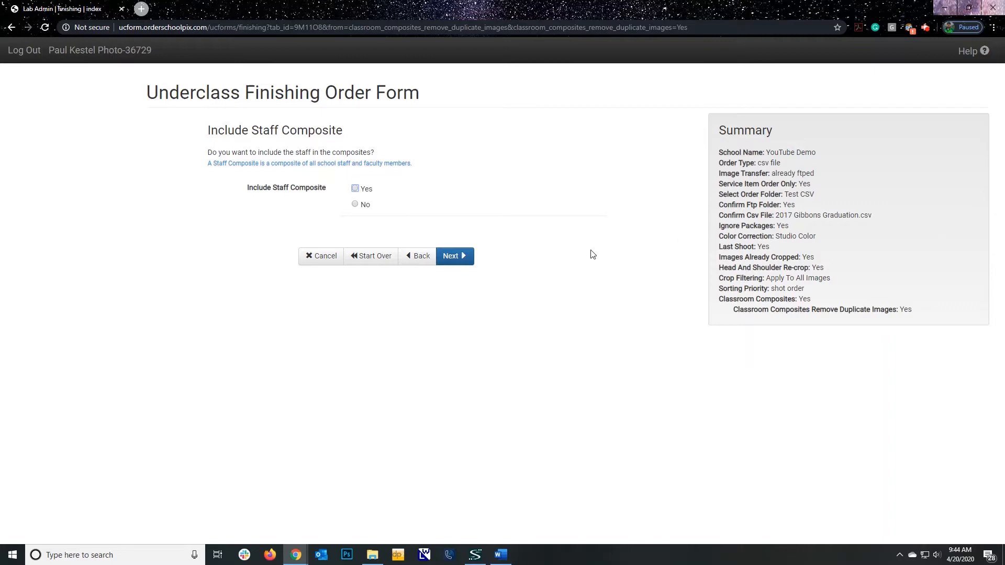
{"action": "left_click", "coordinate": [358, 206]}
{"action": "left_click", "coordinate": [456, 257]}
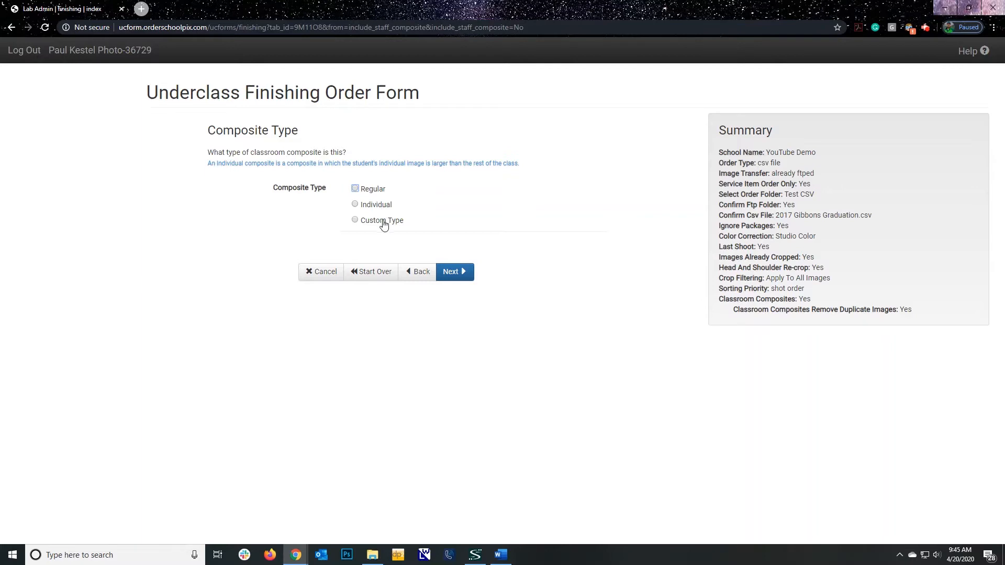
Set the composite type to Regular and the composite level to Classroom
{"action": "left_click", "coordinate": [355, 189]}
{"action": "left_click", "coordinate": [456, 272]}
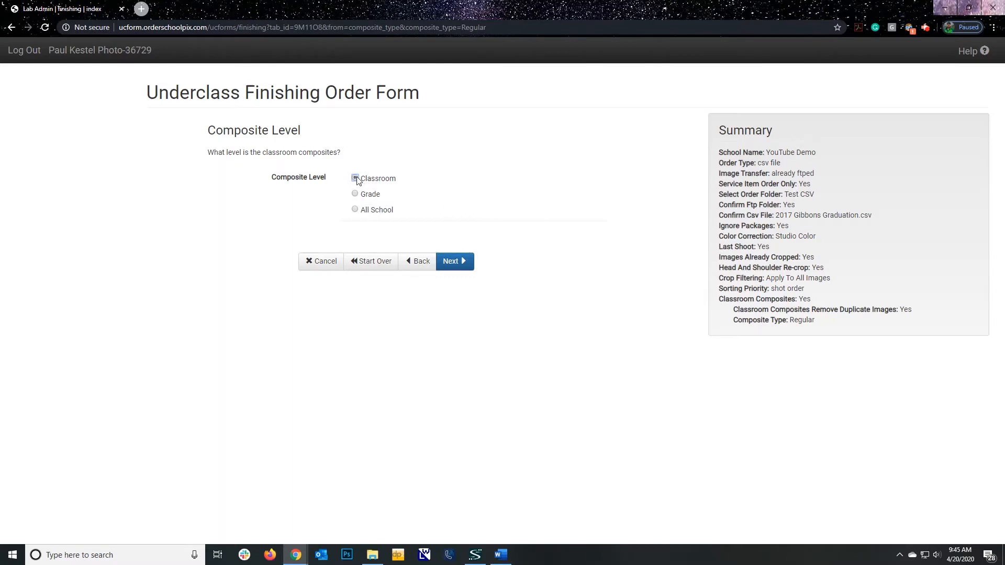
{"action": "left_click", "coordinate": [464, 262]}
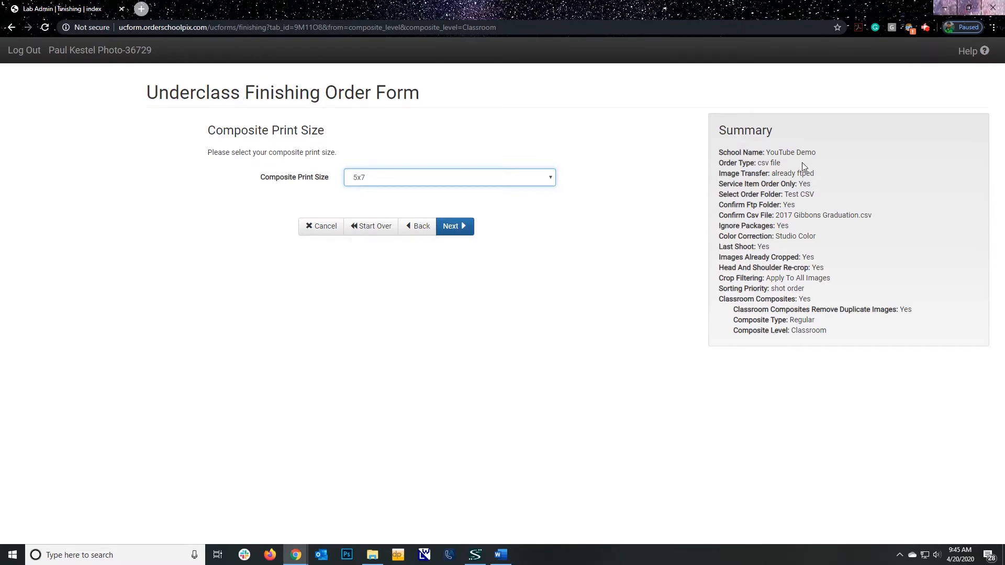
Set the composite print size to 8x10
{"action": "left_click", "coordinate": [551, 181]}
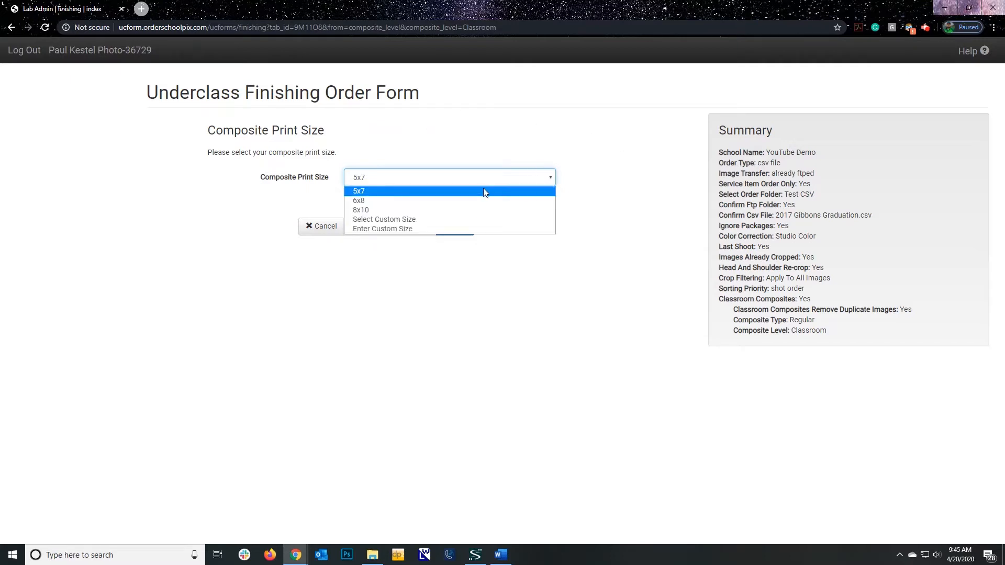
{"action": "left_click", "coordinate": [423, 213]}
{"action": "left_click", "coordinate": [455, 227]}
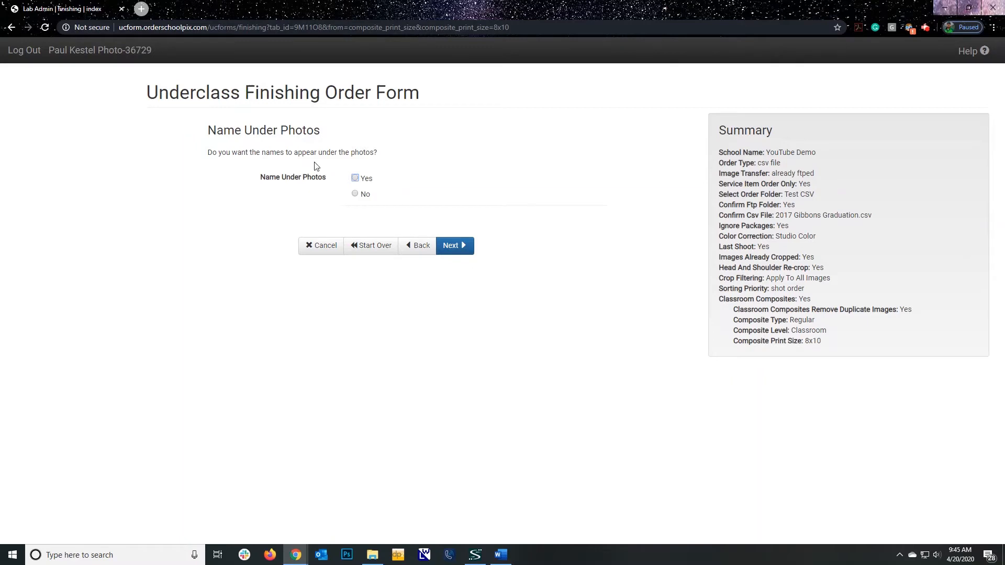
Have names appear under the photos, and decline both the principal's set and the principal's album
{"action": "left_click", "coordinate": [461, 246]}
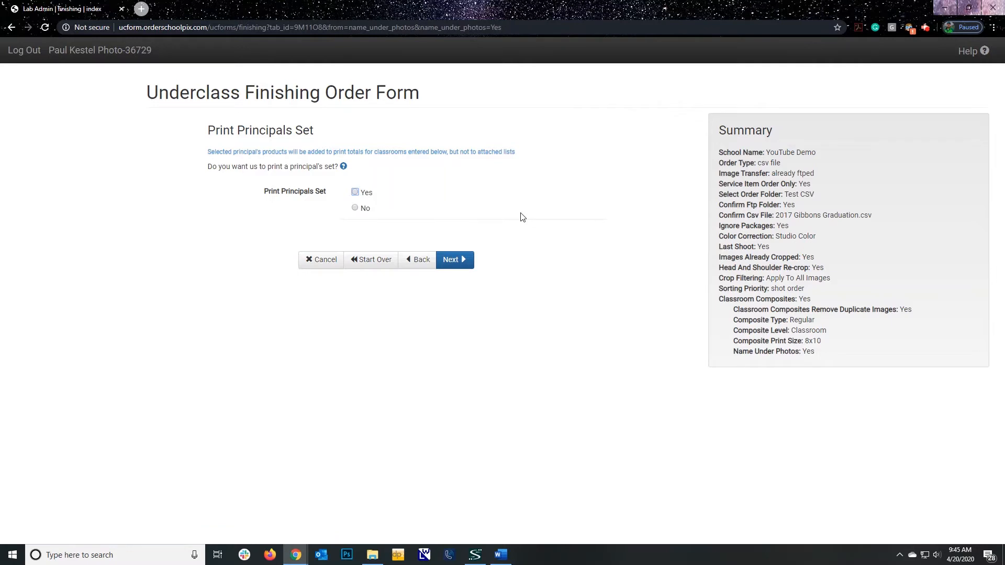
{"action": "left_click", "coordinate": [355, 208]}
{"action": "left_click", "coordinate": [466, 260]}
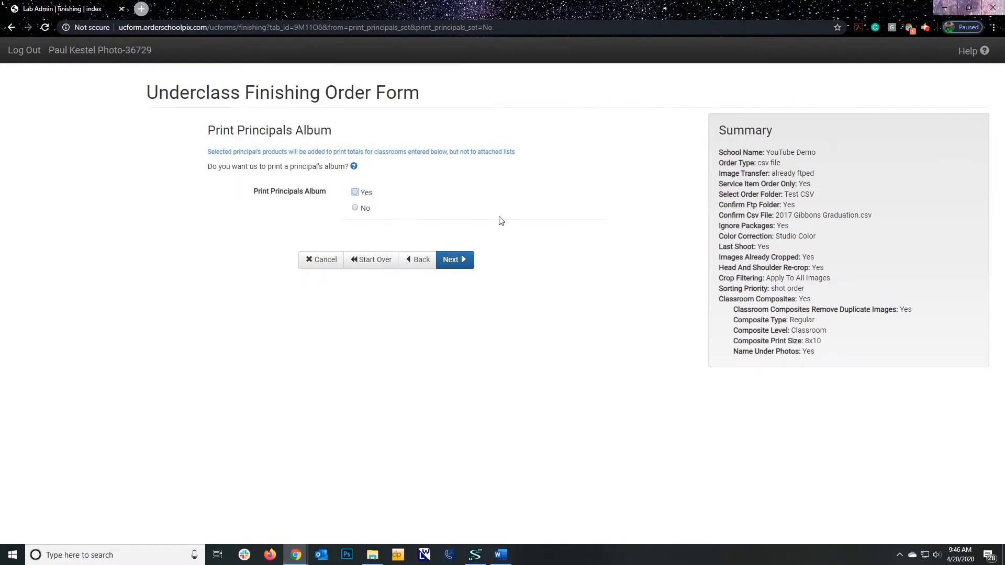
{"action": "left_click", "coordinate": [354, 208]}
{"action": "left_click", "coordinate": [461, 261]}
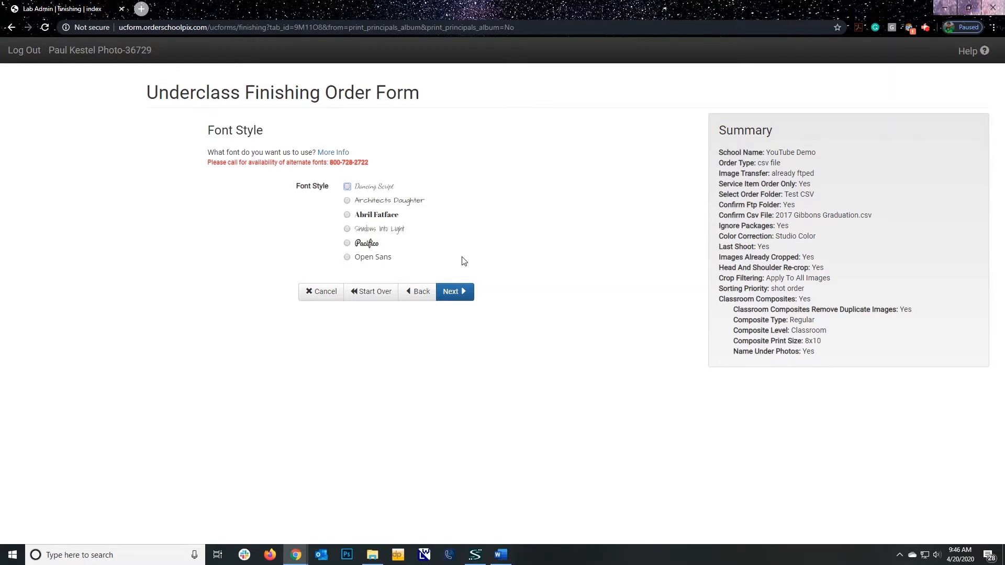
Choose the Open Sans font style in Black for the composite text
{"action": "left_click", "coordinate": [347, 258]}
{"action": "left_click", "coordinate": [462, 293]}
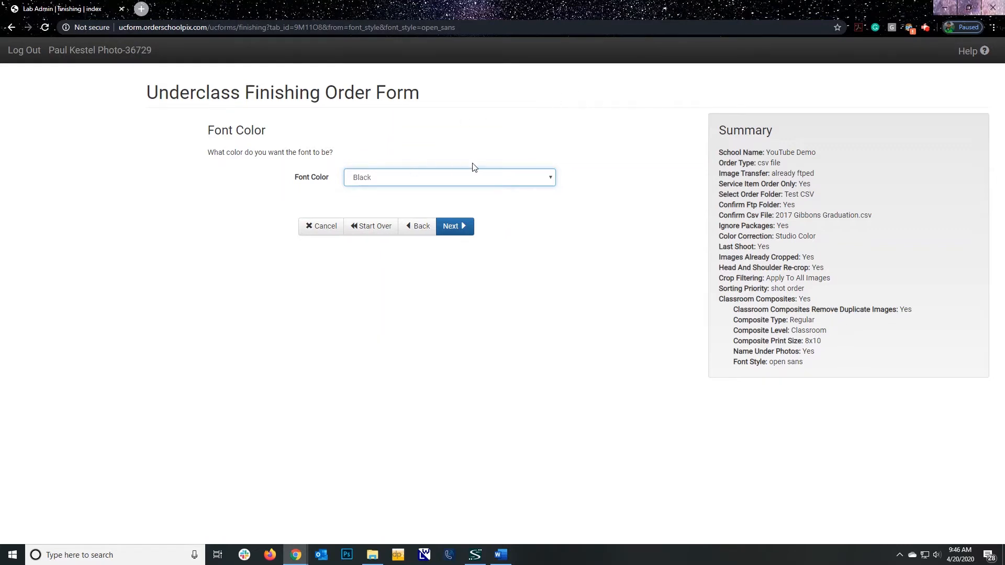
{"action": "left_click", "coordinate": [466, 229]}
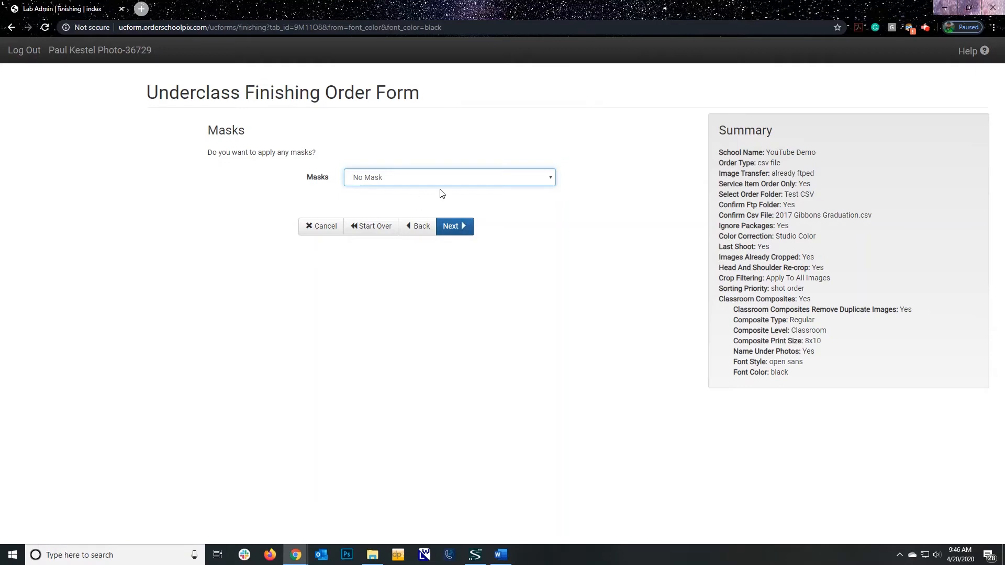
Apply no mask and choose the white B1 swatch as the design background
{"action": "left_click", "coordinate": [466, 232]}
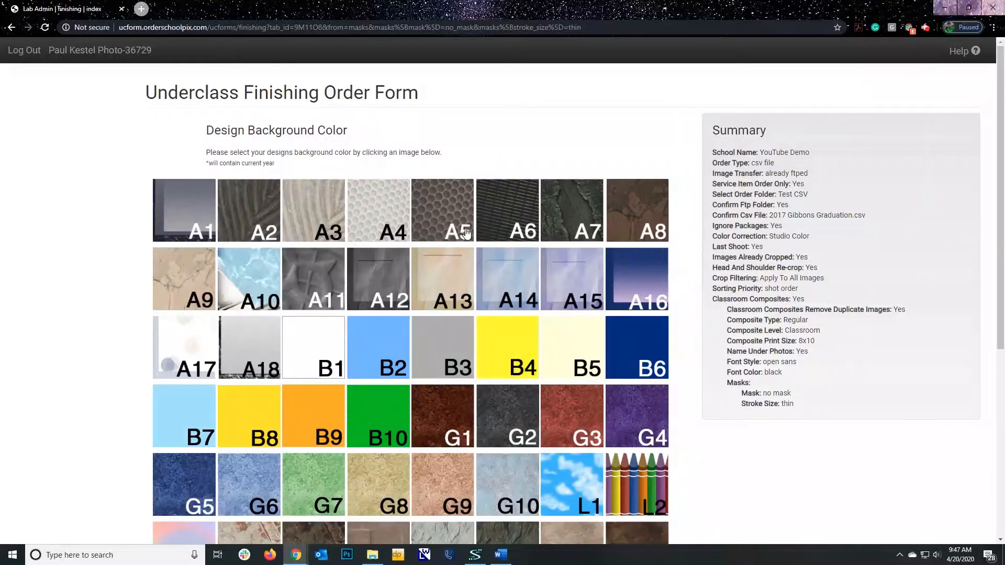
{"action": "left_click", "coordinate": [330, 345]}
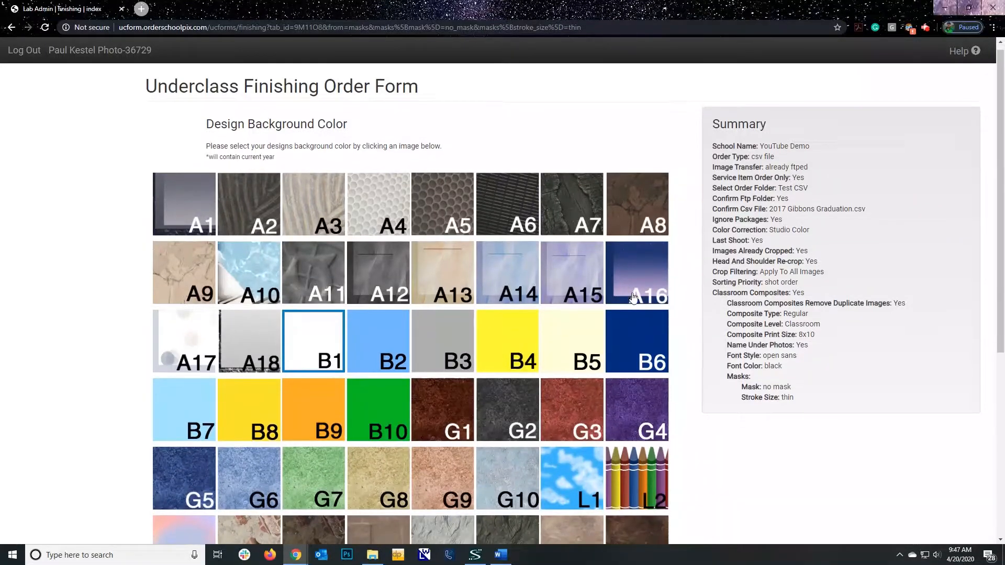
{"action": "scroll", "coordinate": [633, 297], "scroll_direction": "down", "scroll_amount": 5}
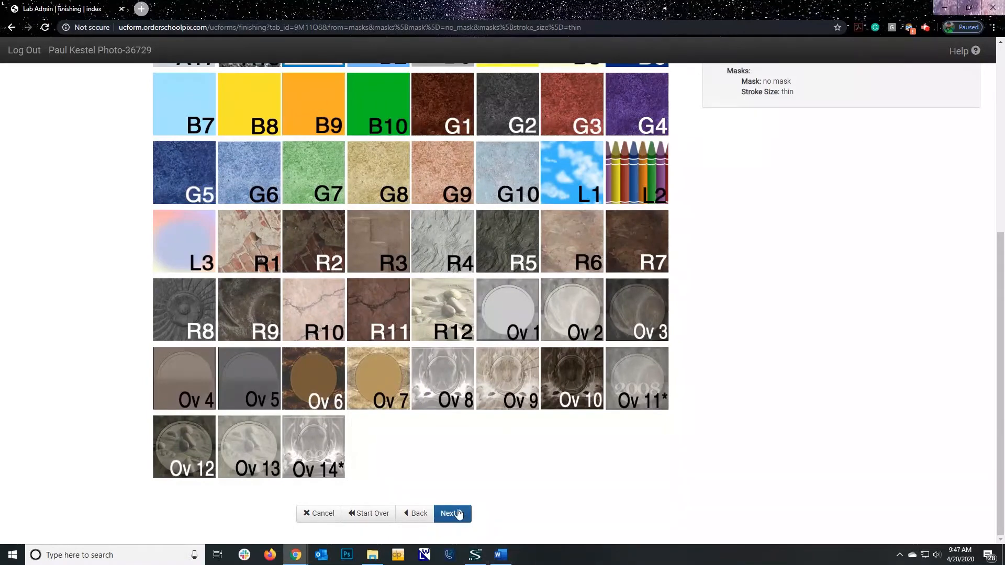
{"action": "left_click", "coordinate": [451, 514]}
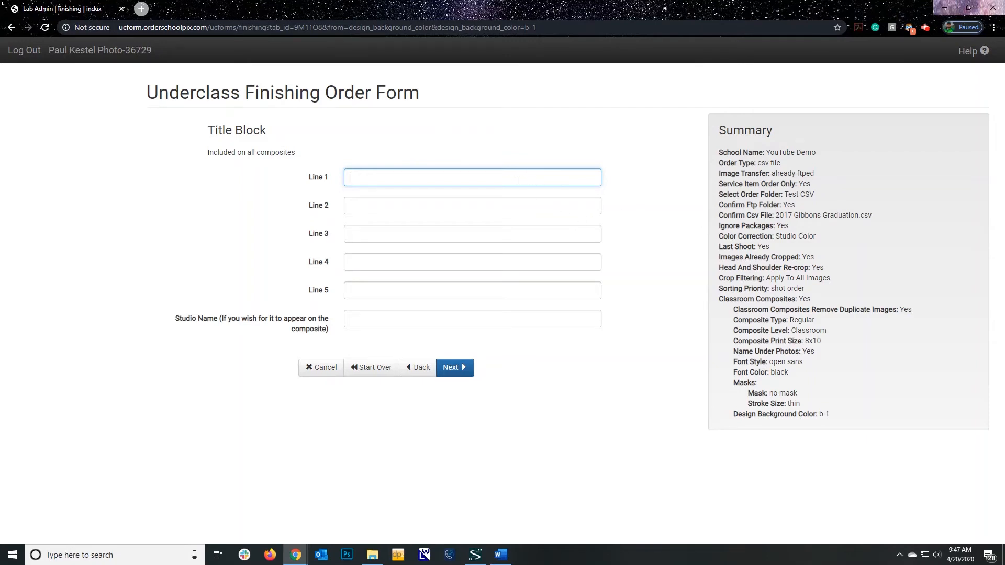
Enter "Cedar Falls High School" as title block line 1 and "2020-2021" as line 2
{"action": "type", "text": "Cedar Falls High School"}
{"action": "left_click", "coordinate": [420, 201]}
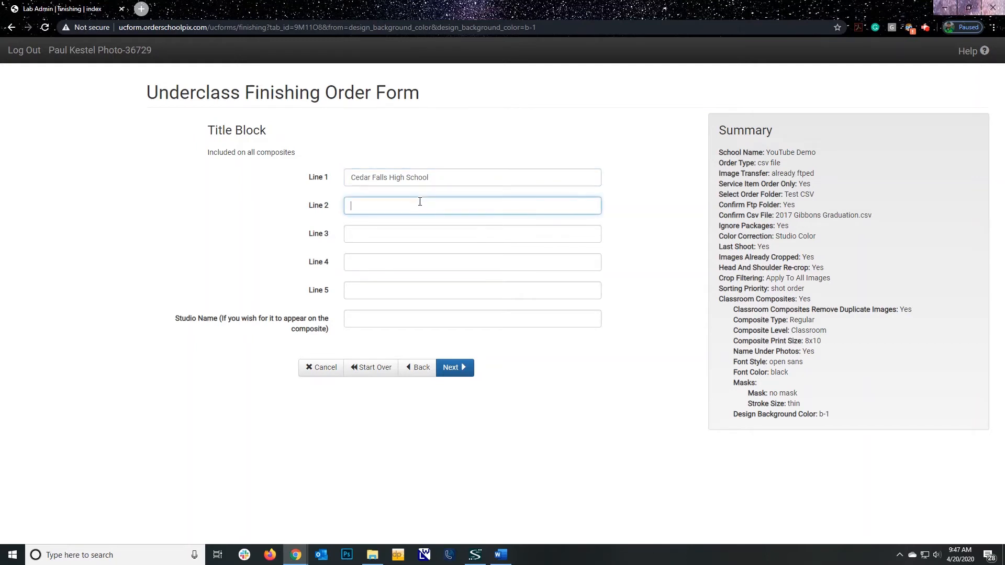
{"action": "type", "text": "2020-2021"}
Enter "Teacher's Name" as title block line 3 and "Grade" as line 4, and submit the title block
{"action": "left_click", "coordinate": [386, 236]}
{"action": "type", "text": "Teacher"}
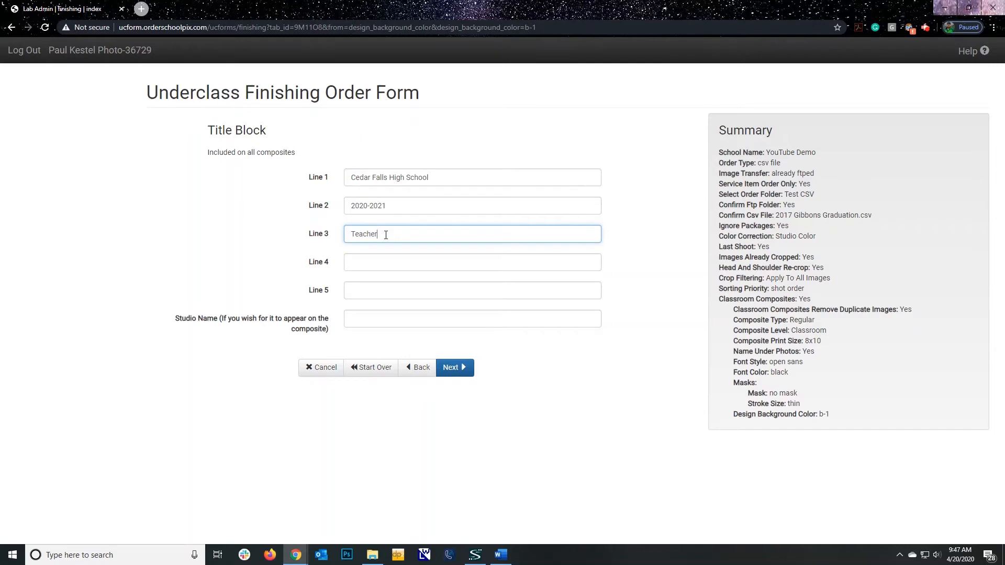
{"action": "type", "text": "'s Name"}
{"action": "left_click", "coordinate": [385, 258]}
{"action": "type", "text": "Gra"}
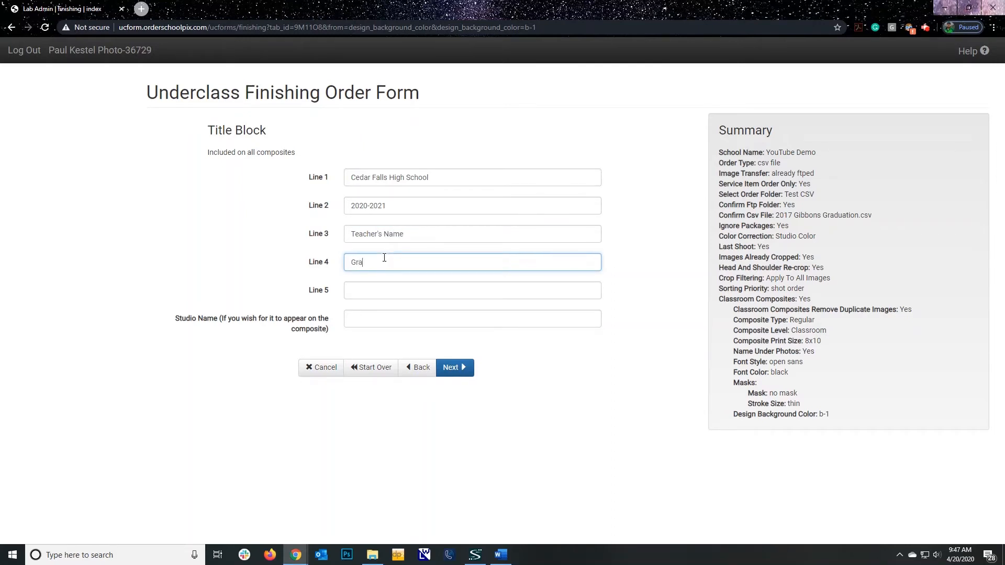
{"action": "type", "text": "de"}
{"action": "left_click", "coordinate": [465, 371]}
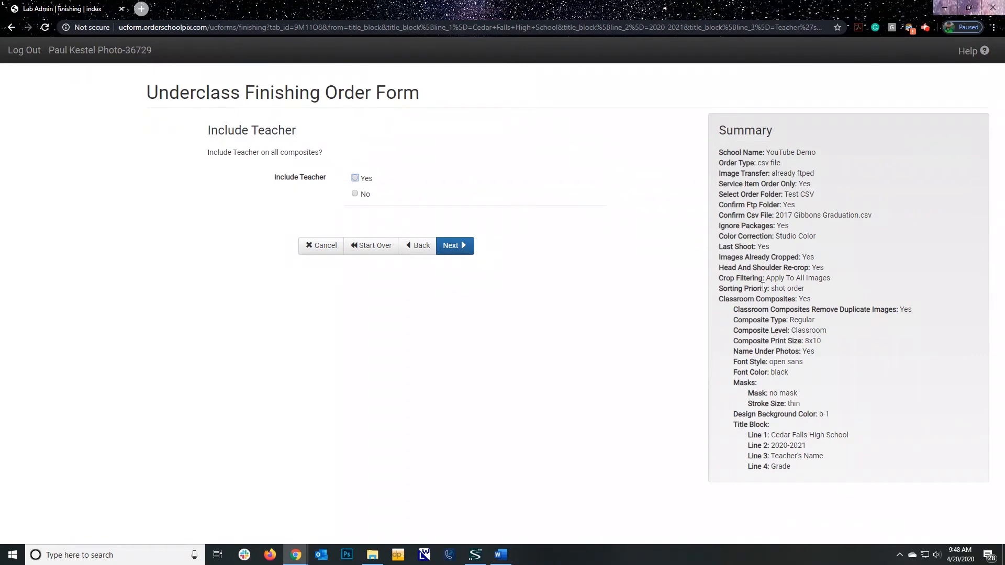
Include the teacher and the teacher's aide on all composites
{"action": "left_click", "coordinate": [354, 178]}
{"action": "left_click", "coordinate": [461, 246]}
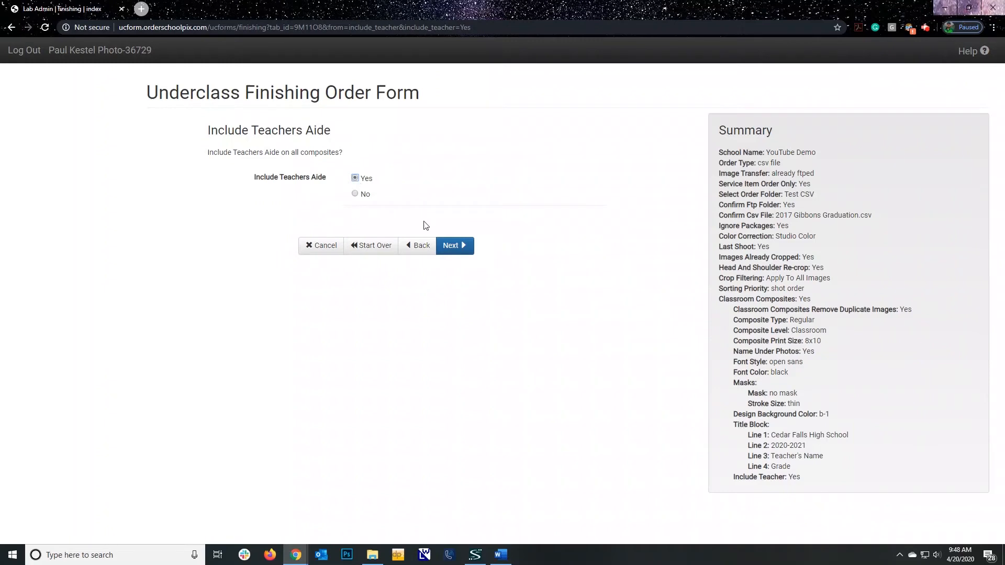
{"action": "left_click", "coordinate": [468, 249]}
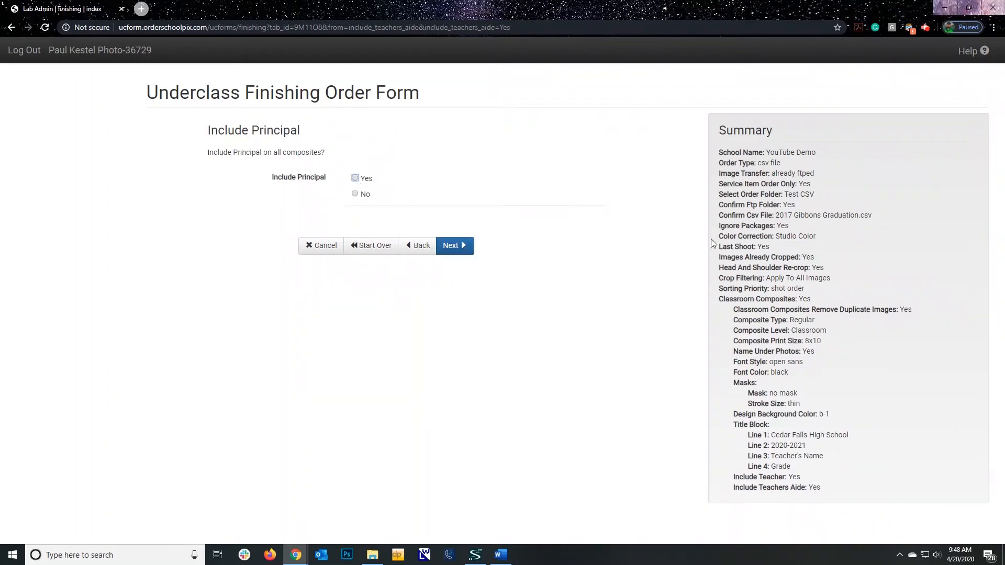
Exclude the principal, vice principal, assistant principal, superintendent and pastor from all composites
{"action": "left_click", "coordinate": [355, 194]}
{"action": "left_click", "coordinate": [452, 245]}
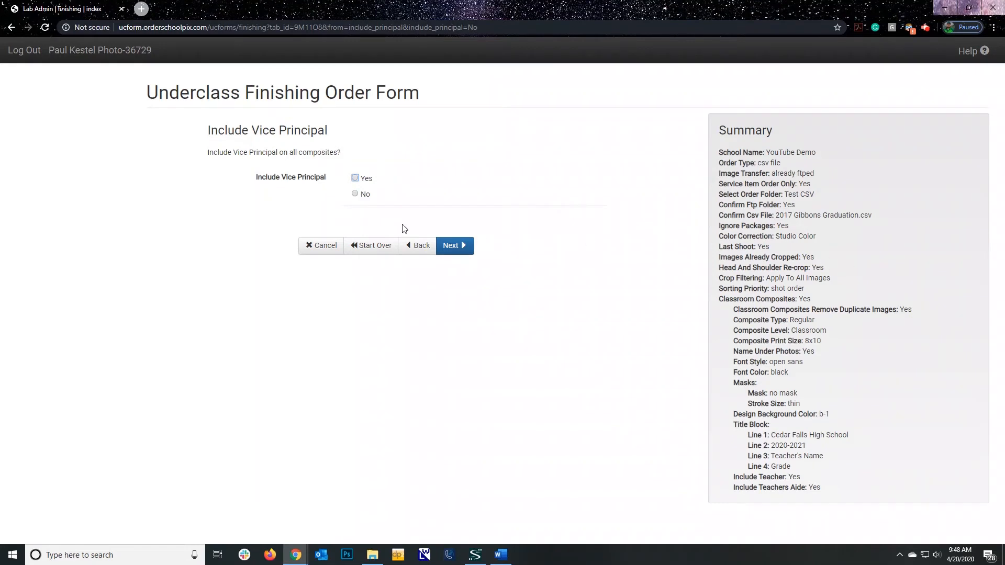
{"action": "left_click", "coordinate": [356, 193]}
{"action": "left_click", "coordinate": [463, 247]}
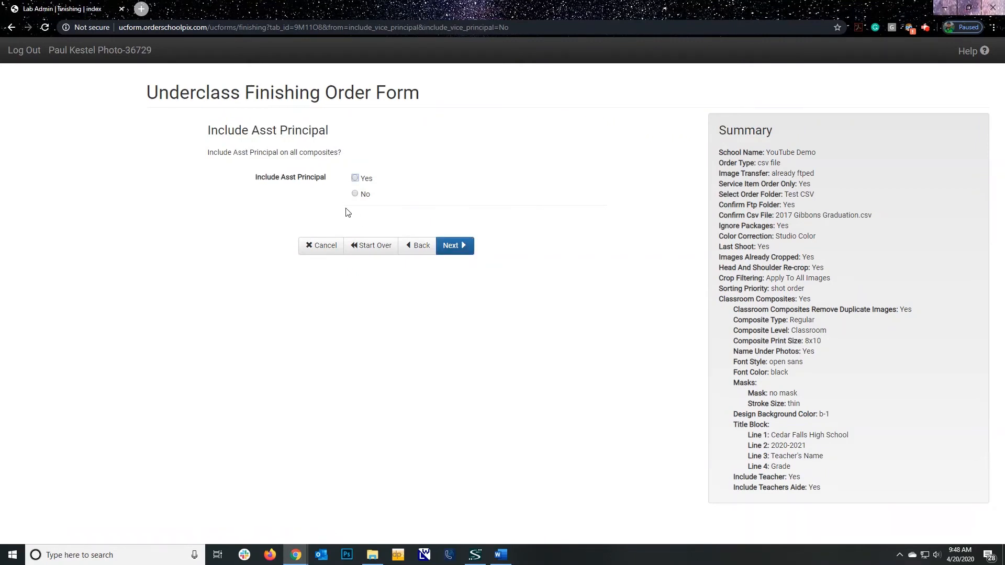
{"action": "left_click", "coordinate": [356, 193]}
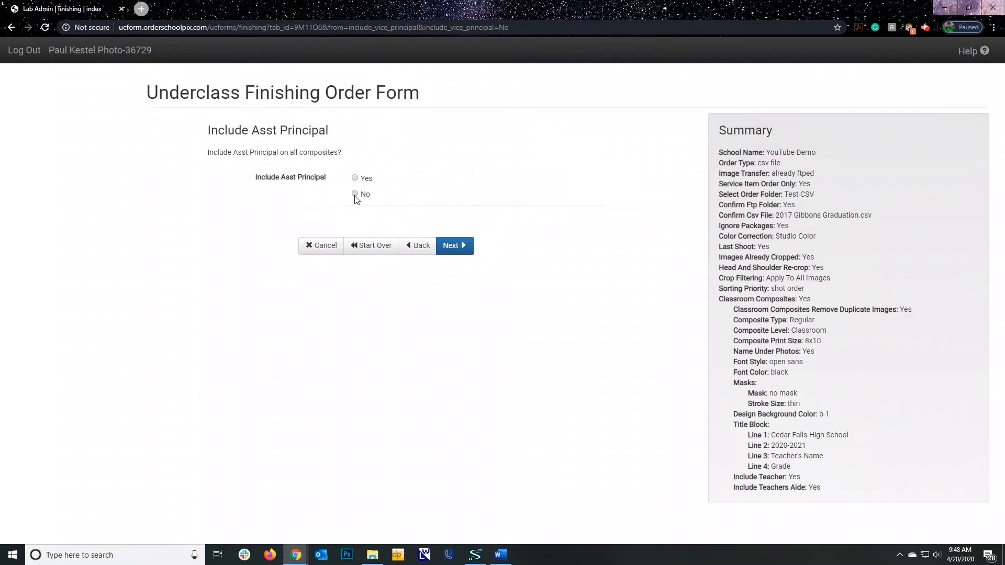
{"action": "left_click", "coordinate": [438, 242]}
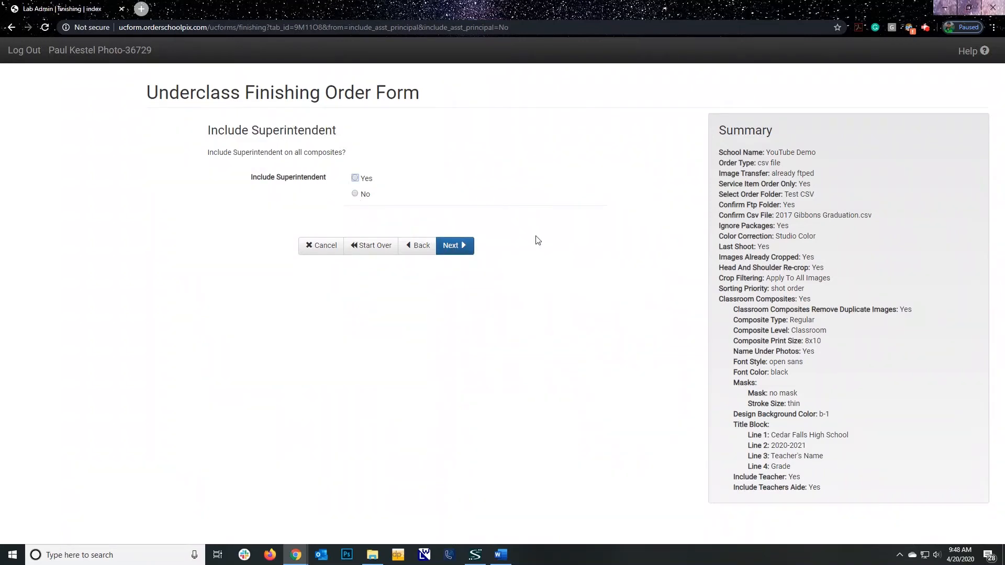
{"action": "left_click", "coordinate": [355, 195]}
{"action": "left_click", "coordinate": [448, 251]}
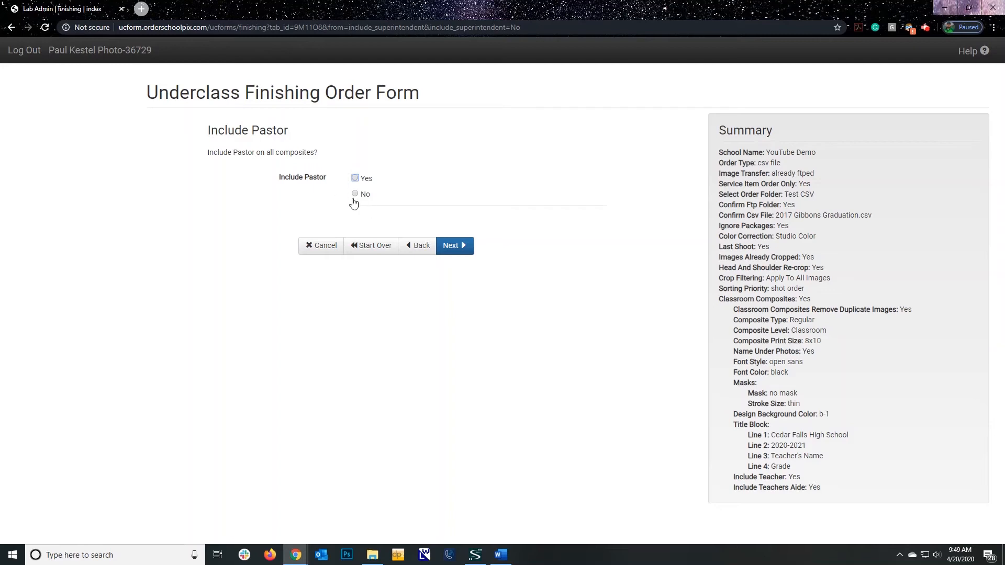
{"action": "left_click", "coordinate": [356, 194]}
{"action": "left_click", "coordinate": [464, 254]}
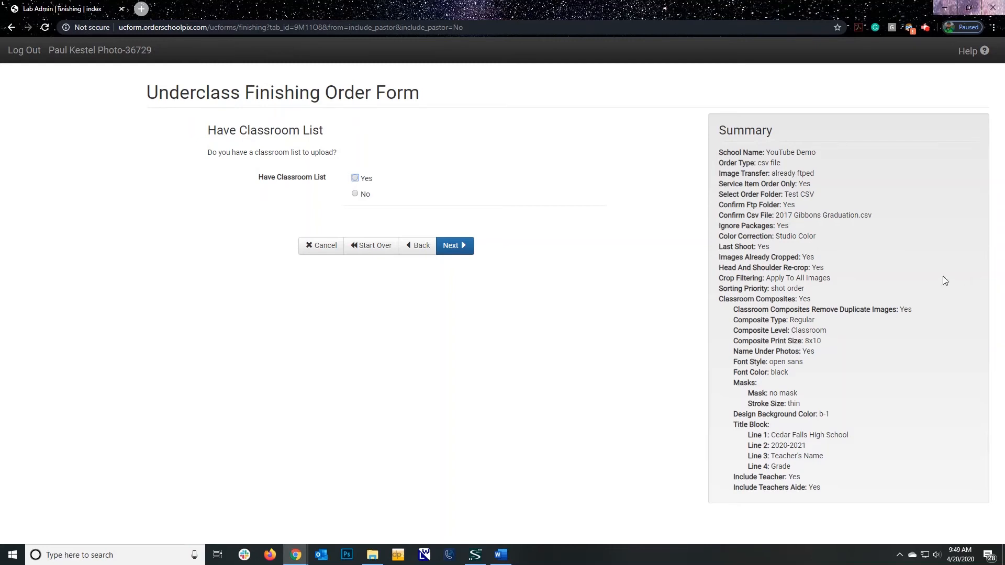
Decline uploading a classroom list and instead define Class 1 with grade 1, the teacher's name and quantity 10
{"action": "left_click", "coordinate": [356, 194]}
{"action": "left_click", "coordinate": [454, 246]}
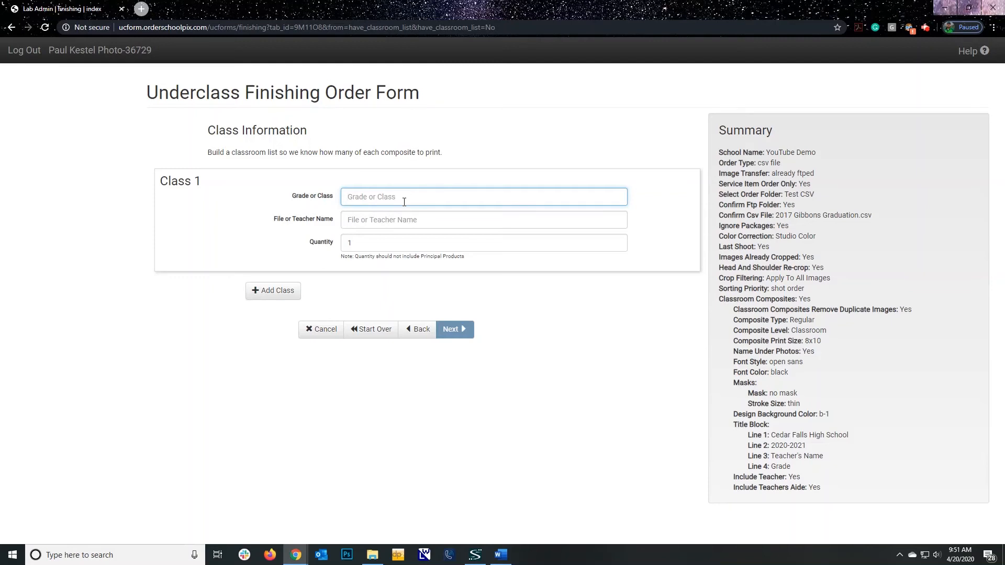
{"action": "type", "text": "1"}
{"action": "left_click", "coordinate": [395, 220]}
{"action": "type", "text": "M"}
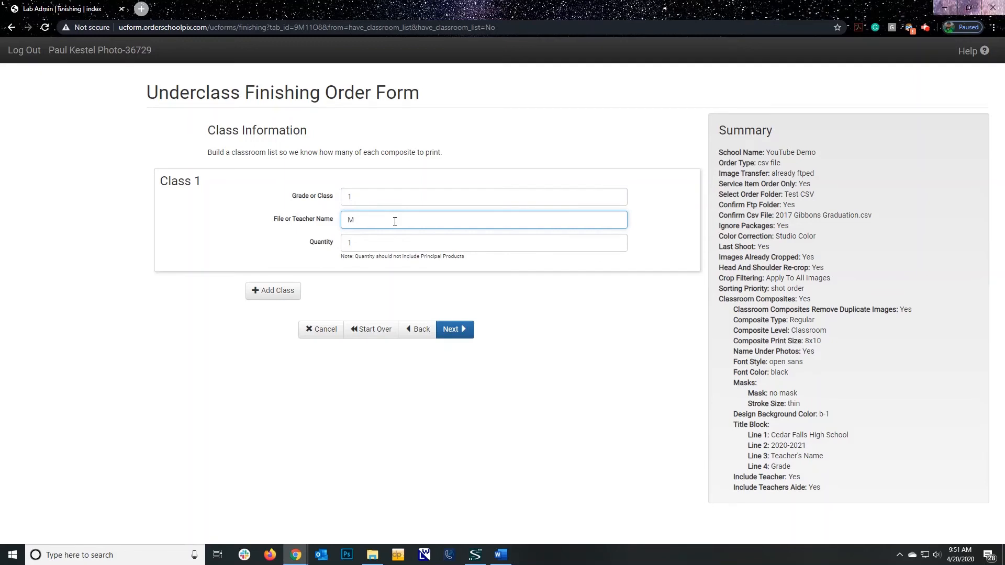
{"action": "type", "text": "rs. SMith"}
{"action": "left_click", "coordinate": [382, 241]}
{"action": "type", "text": "0"}
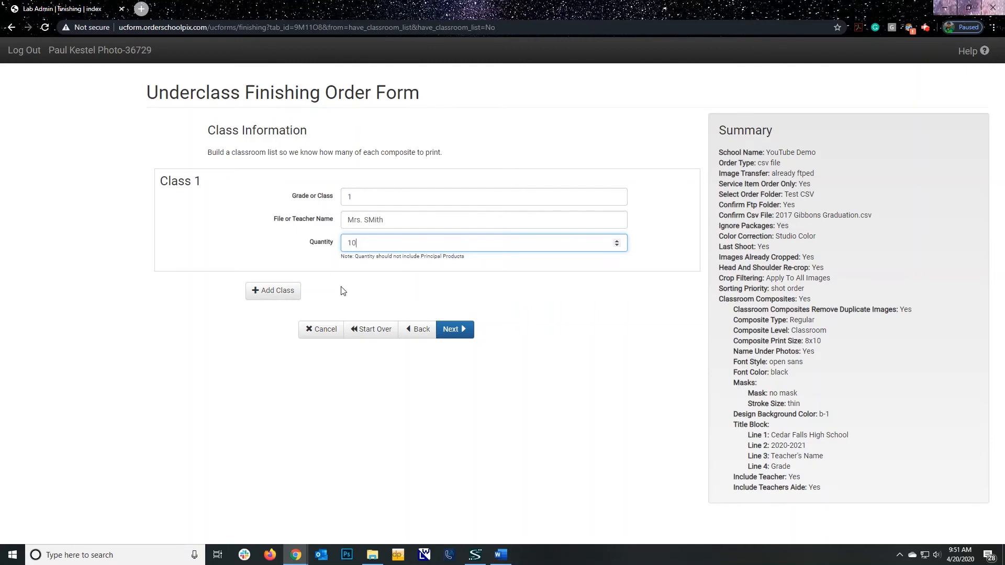
{"action": "left_click", "coordinate": [463, 333]}
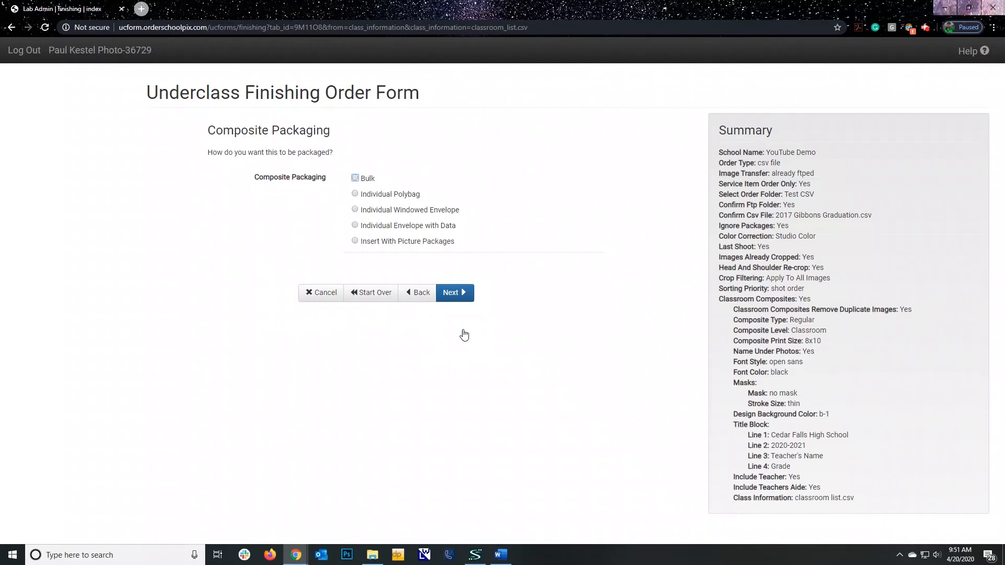
Set the composite packaging to Bulk and have the composite proofs returned by FTP
{"action": "left_click", "coordinate": [355, 178]}
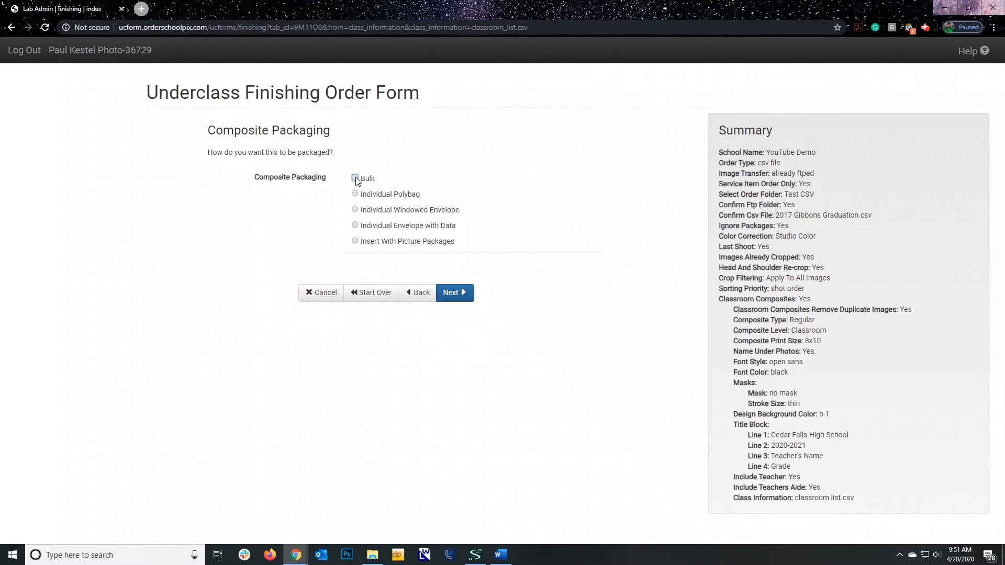
{"action": "left_click", "coordinate": [459, 292]}
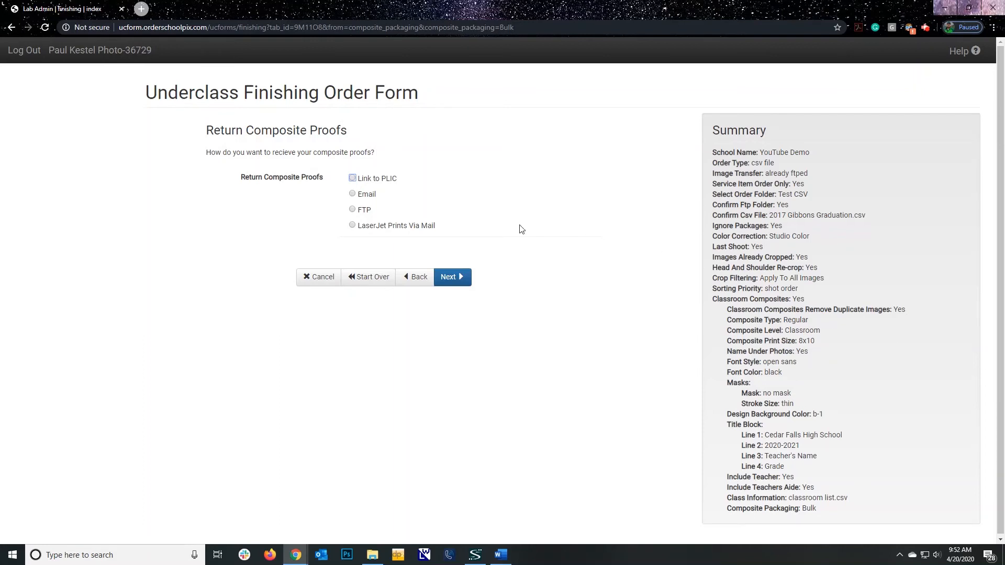
{"action": "left_click", "coordinate": [352, 210]}
{"action": "left_click", "coordinate": [460, 280]}
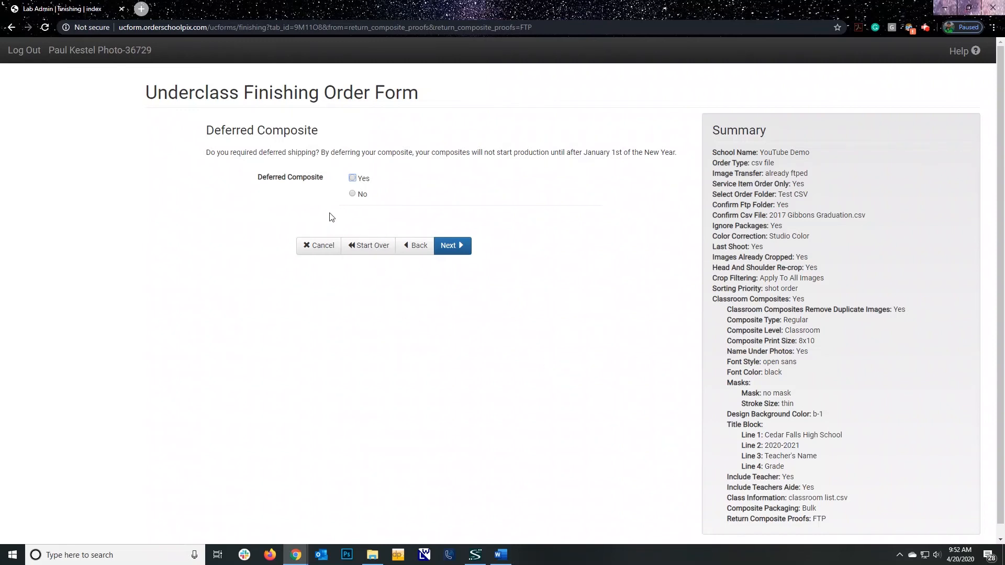
Decline deferred composite shipping and set the composite shipping to Print Now/No Packages
{"action": "left_click", "coordinate": [352, 194]}
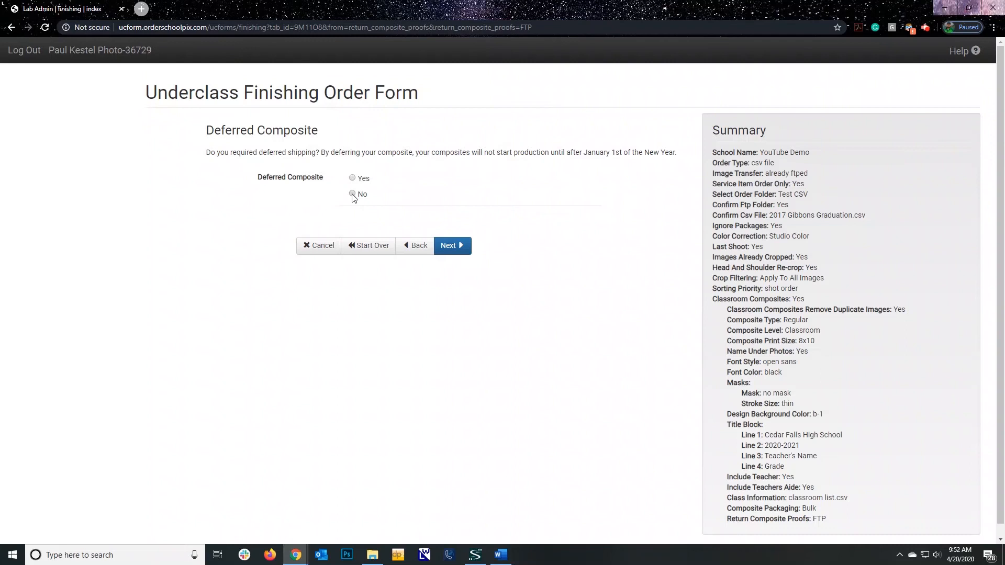
{"action": "left_click", "coordinate": [444, 244]}
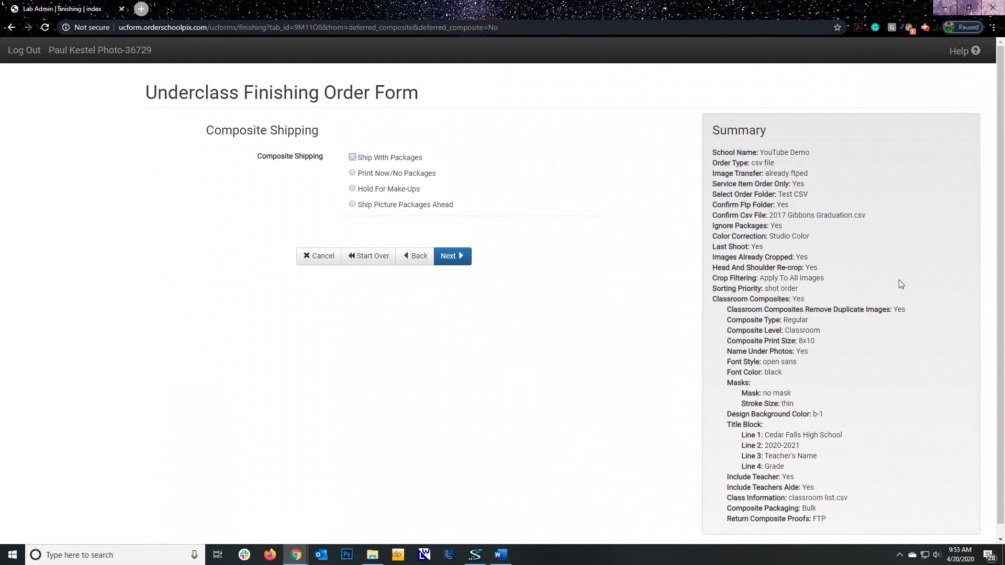
{"action": "left_click", "coordinate": [353, 173]}
{"action": "left_click", "coordinate": [463, 256]}
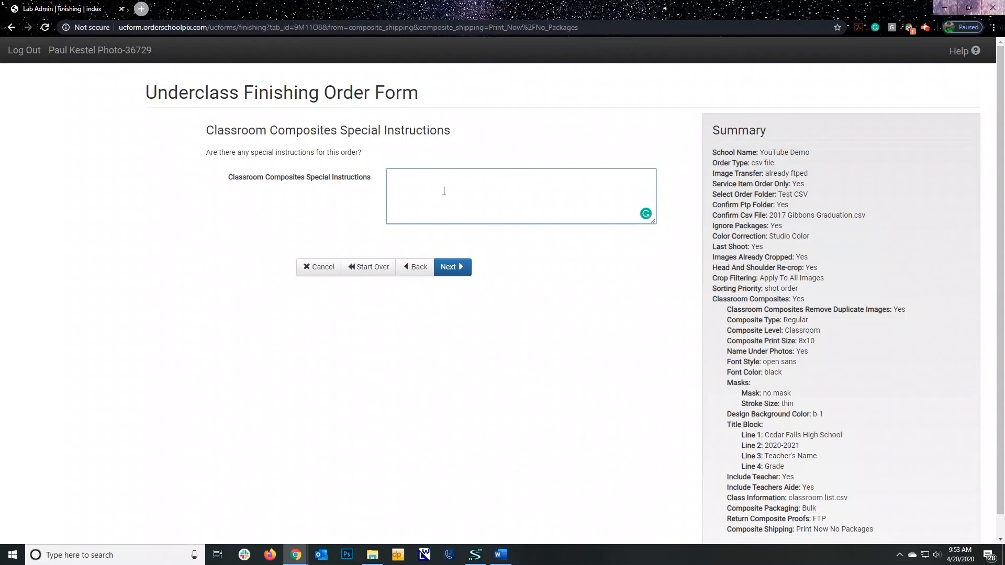
{"action": "scroll", "coordinate": [444, 191], "scroll_direction": "down", "scroll_amount": 1}
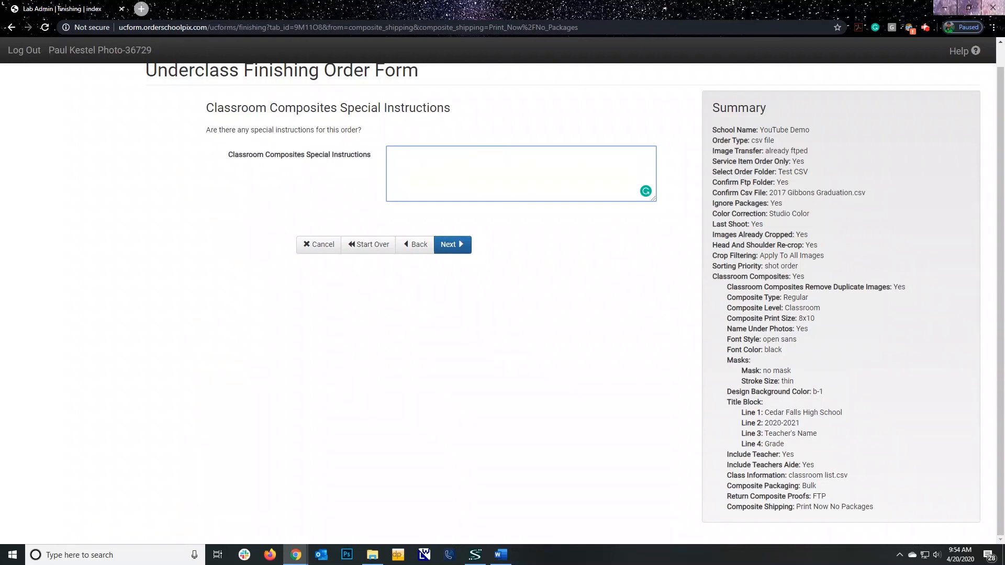
{"action": "key", "text": "alt+Tab"}
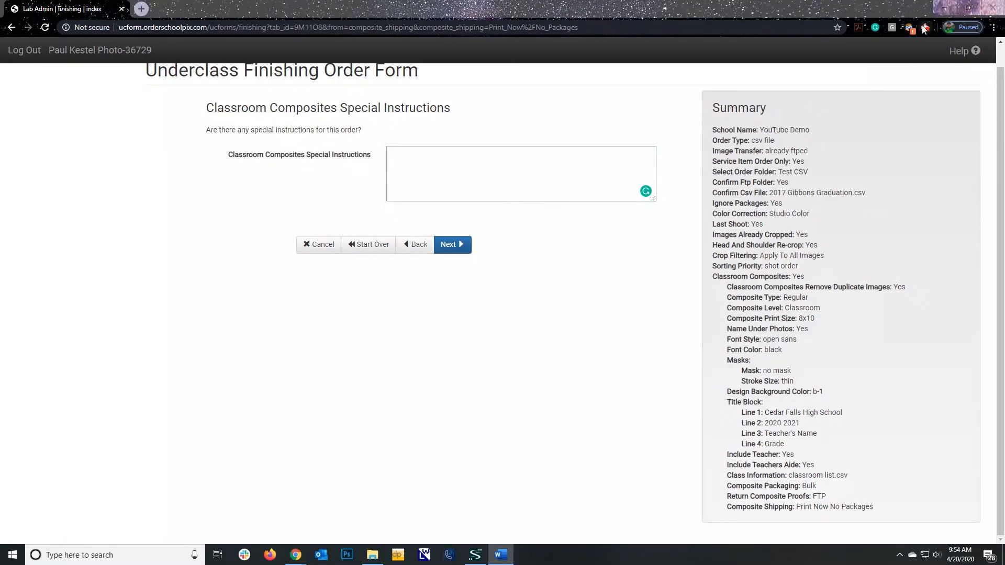